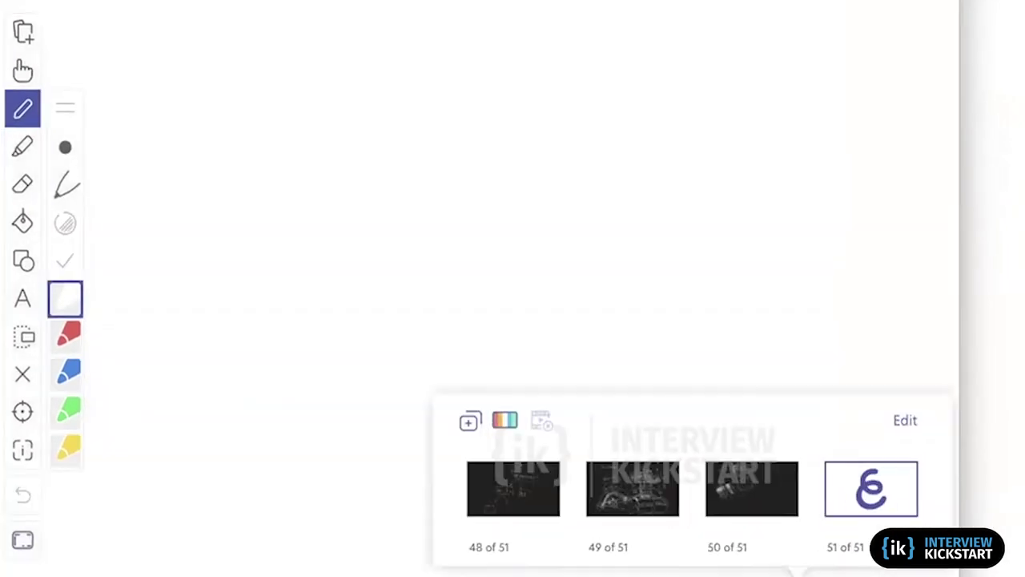
Switch slide 51's background colour from white to dark and confirm with Done
left_click(505, 420)
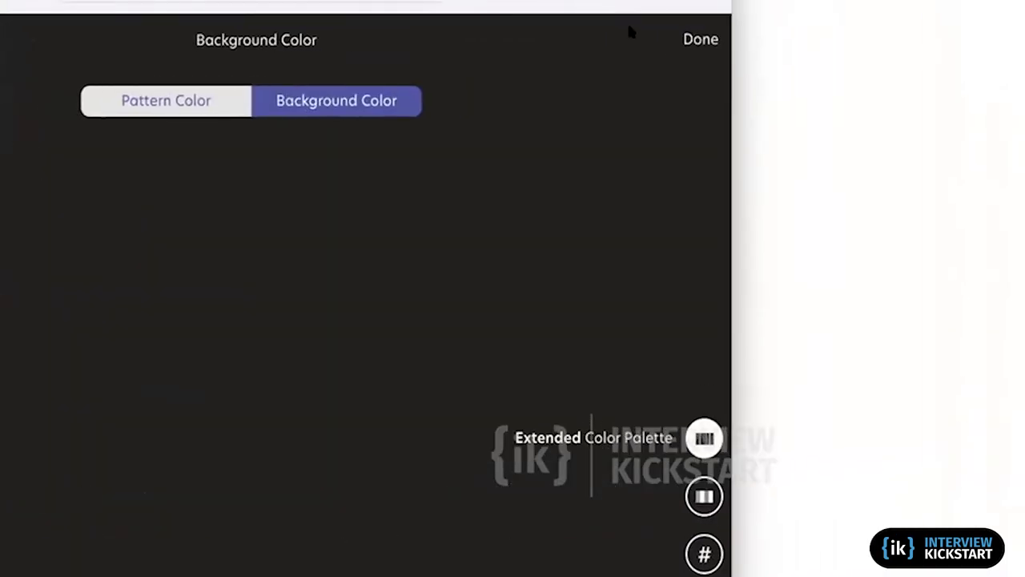
left_click(699, 40)
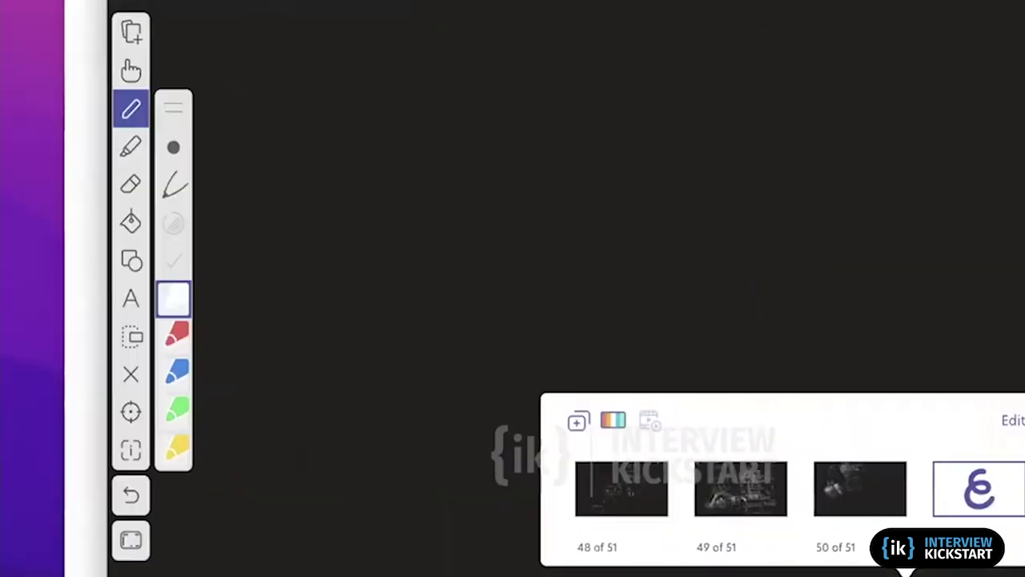
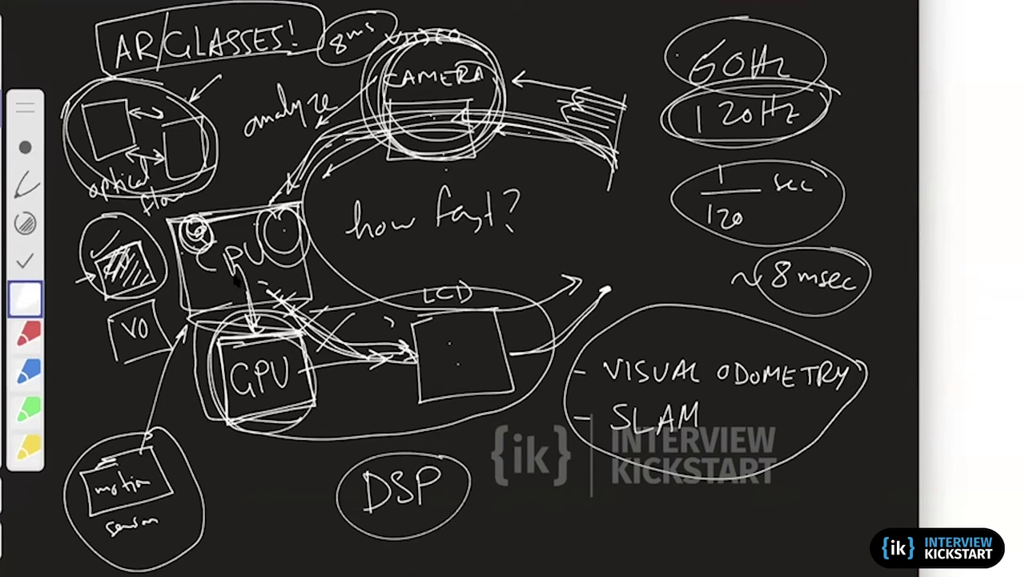
Draw a second CPU-to-GPU line and an arrow from the GPU into the LCD box
left_click_drag(240, 277, 254, 336)
left_click_drag(269, 337, 408, 349)
mouse_move(386, 330)
left_mouse_down()
mouse_move(409, 346)
mouse_move(394, 362)
left_mouse_up()
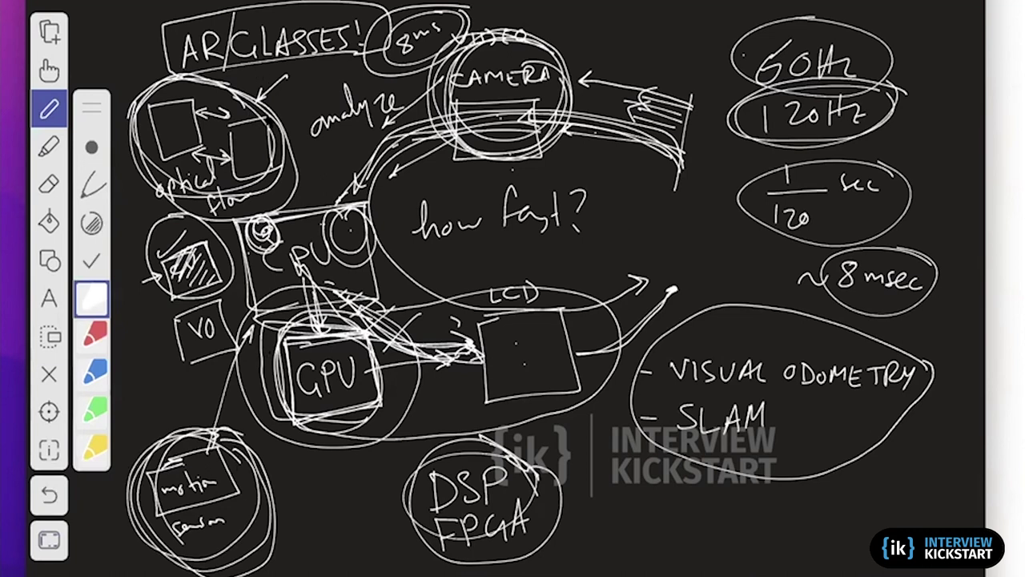
Draw a loop enclosing the optical-flow circle at the top left
mouse_move(269, 124)
left_mouse_down()
mouse_move(261, 105)
mouse_move(120, 72)
mouse_move(252, 218)
mouse_move(272, 119)
mouse_move(210, 69)
left_mouse_up()
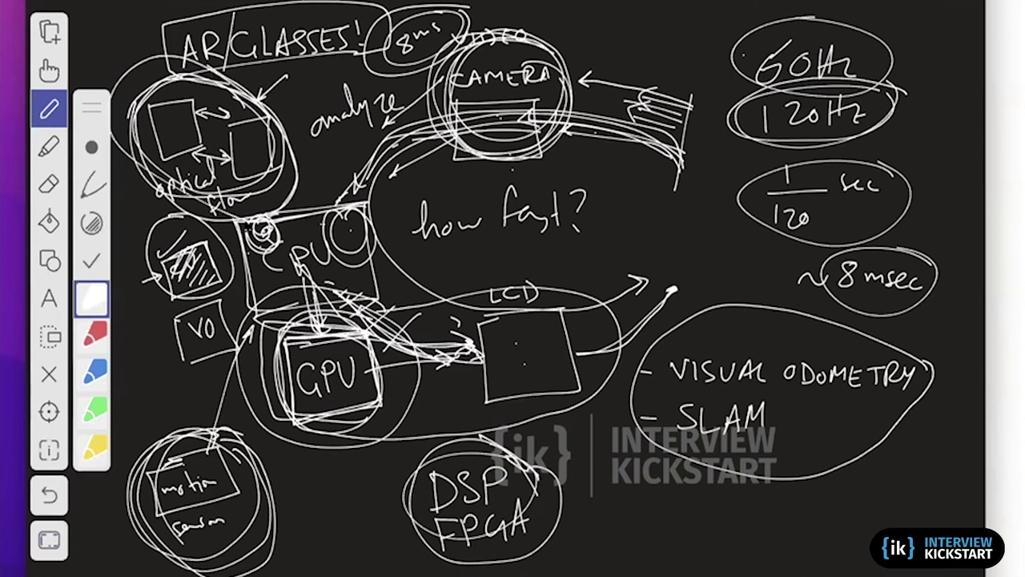